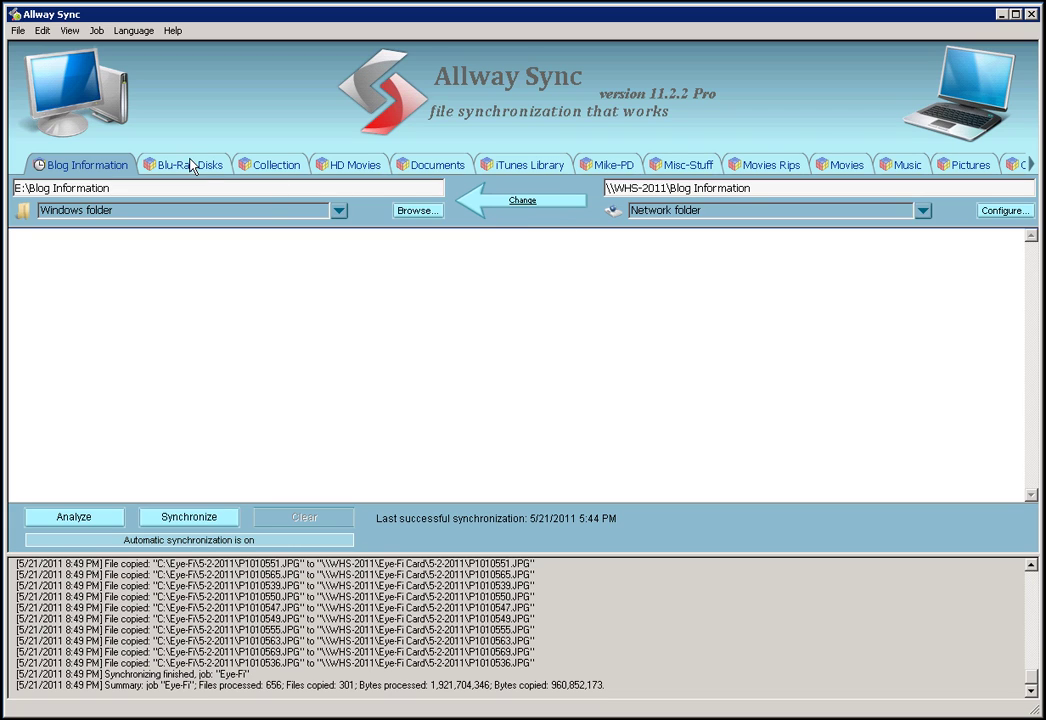
Add a new synchronization job and rename it Test.
left_click(96, 30)
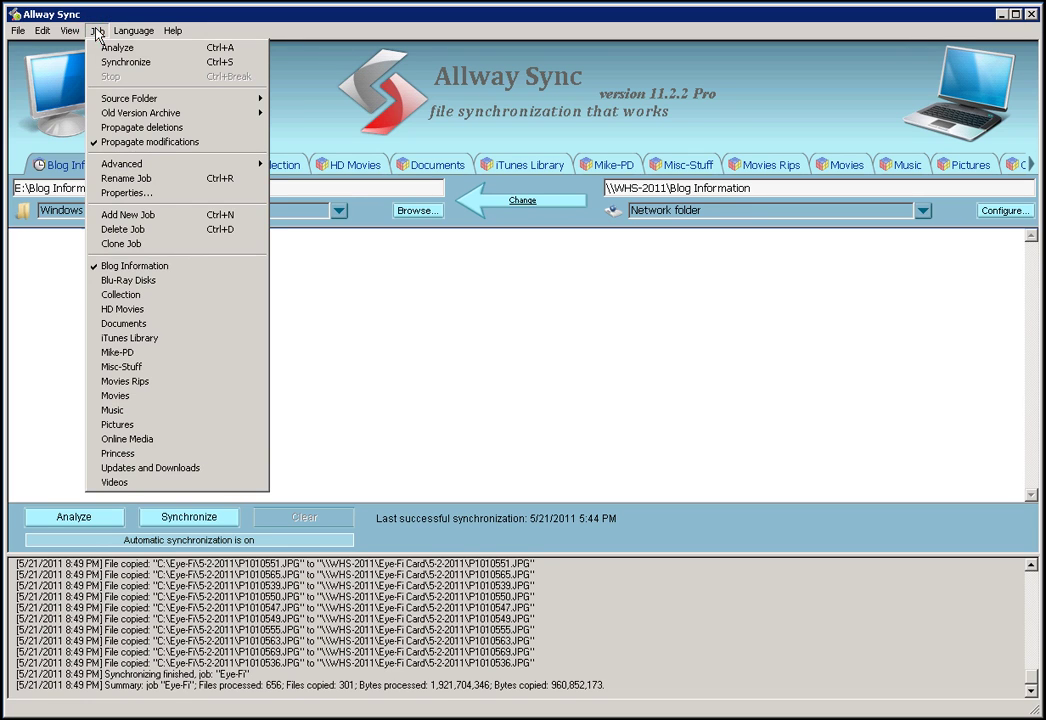
left_click(124, 217)
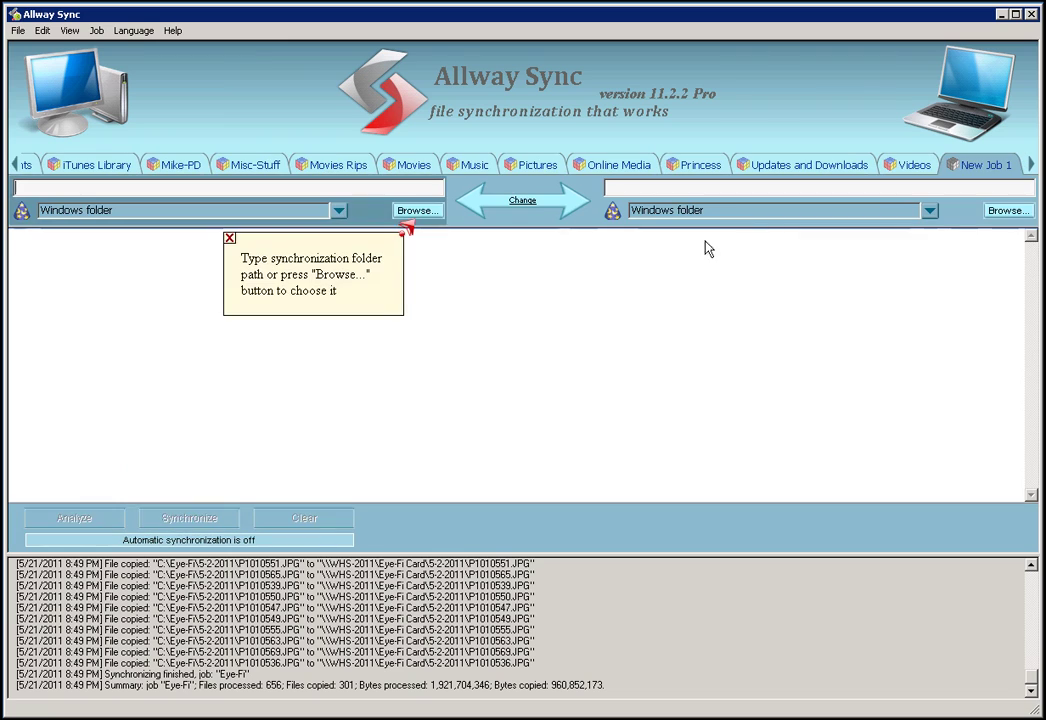
right_click(968, 170)
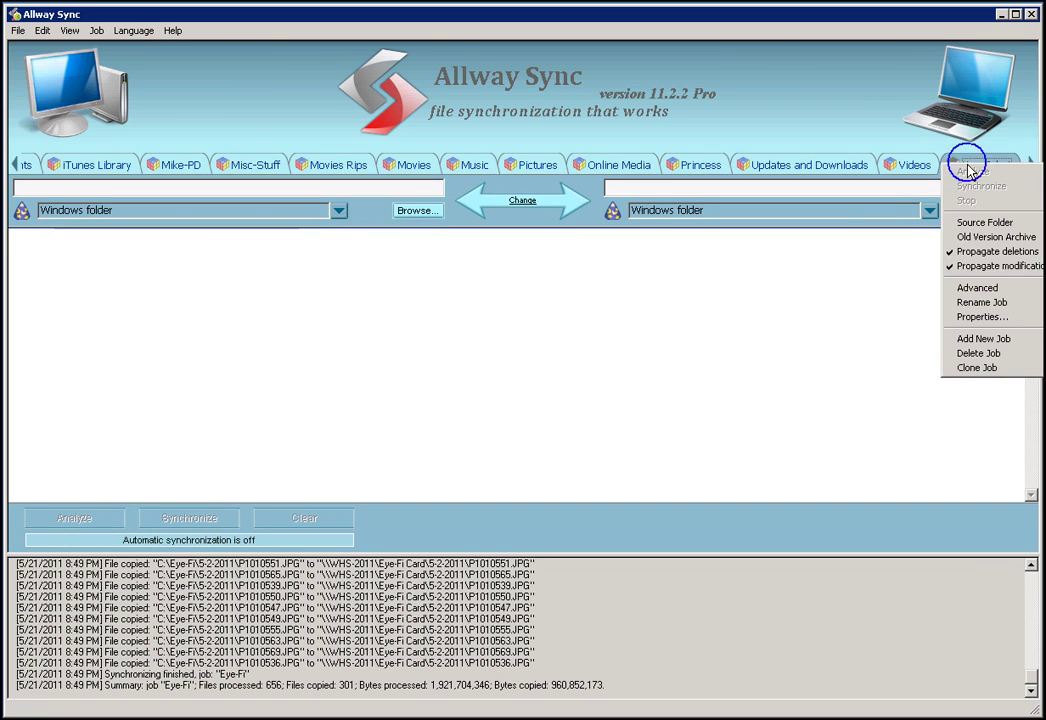
left_click(965, 302)
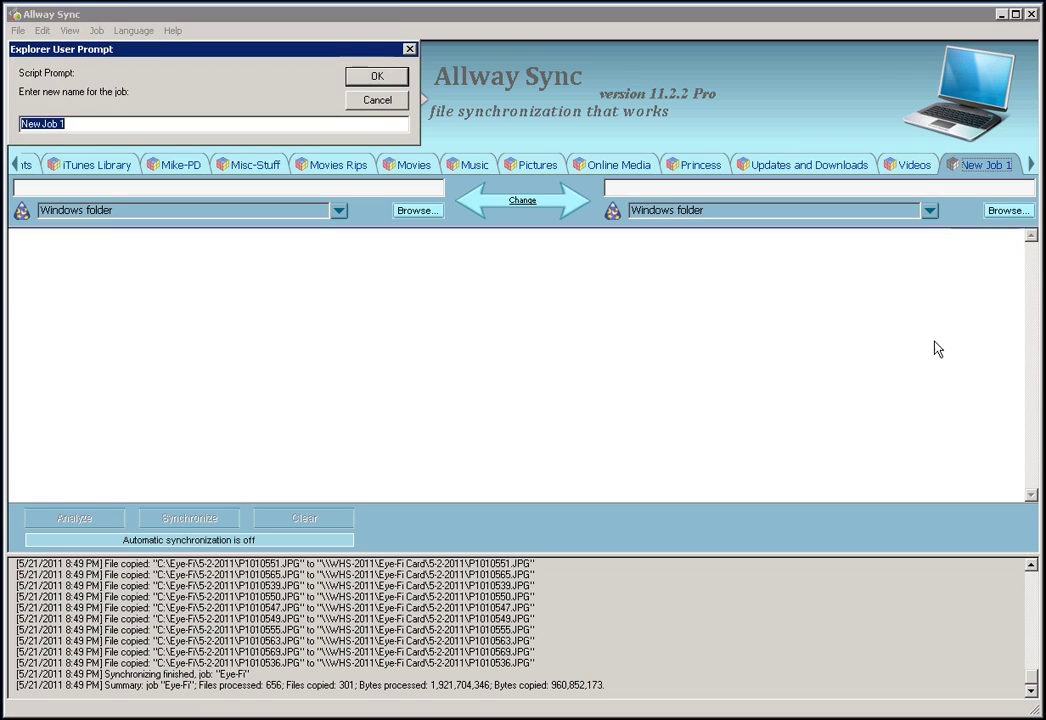
type("Test")
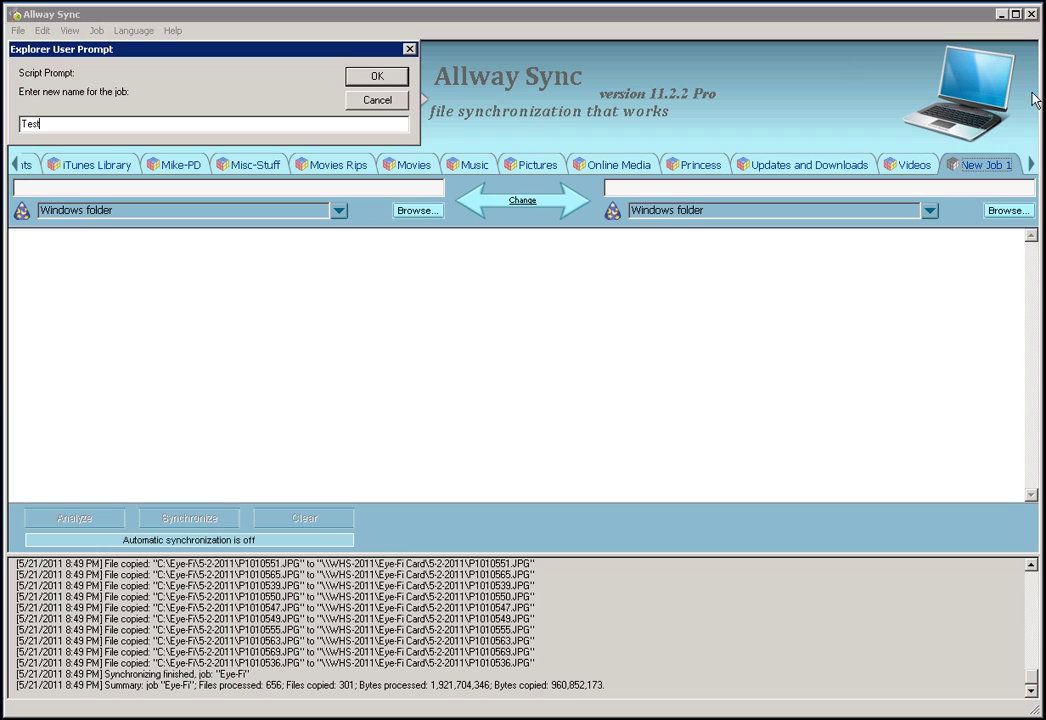
left_click(375, 76)
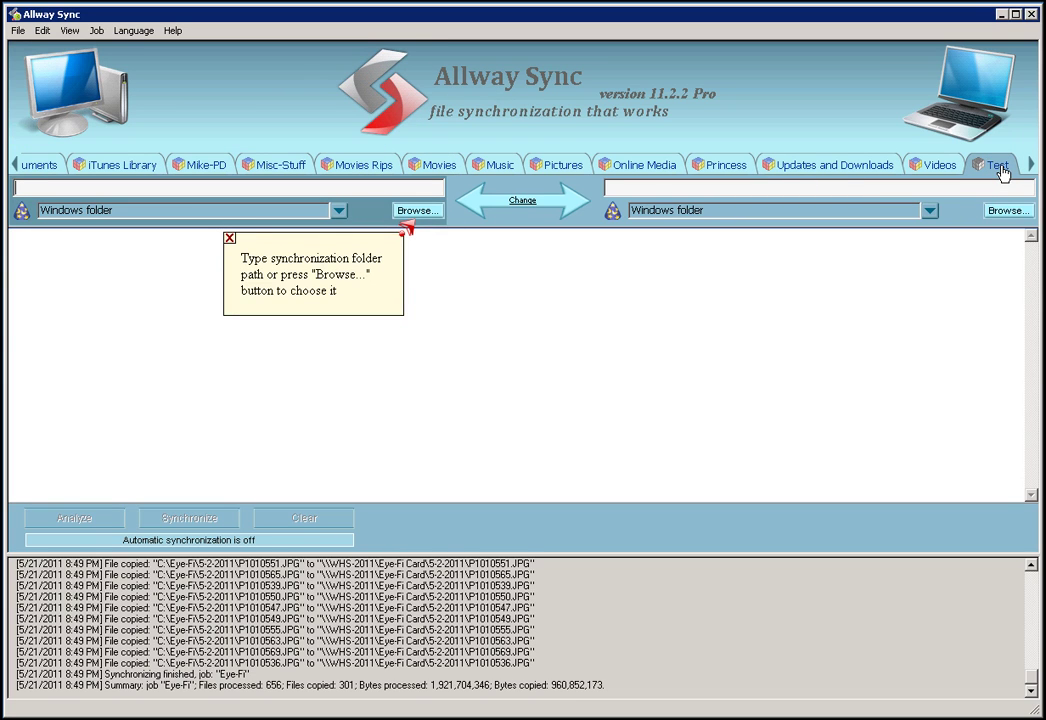
Create a folder named Test on Local Disk (C:) and set it as the job's first synchronization folder.
left_click(416, 213)
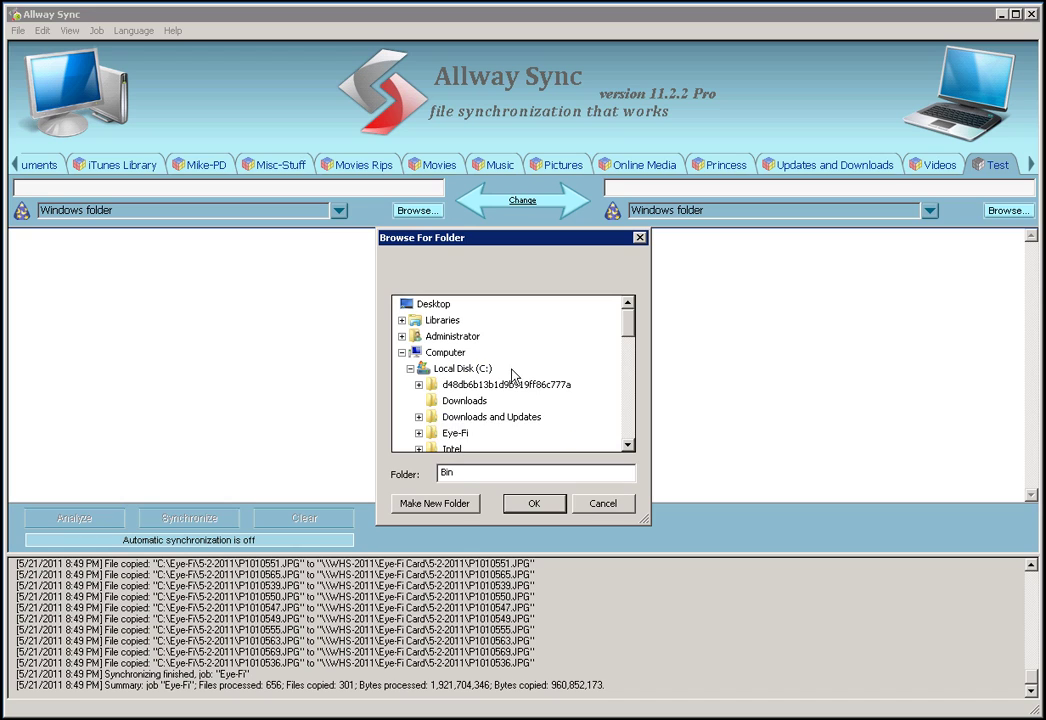
left_click(451, 370)
left_click(434, 503)
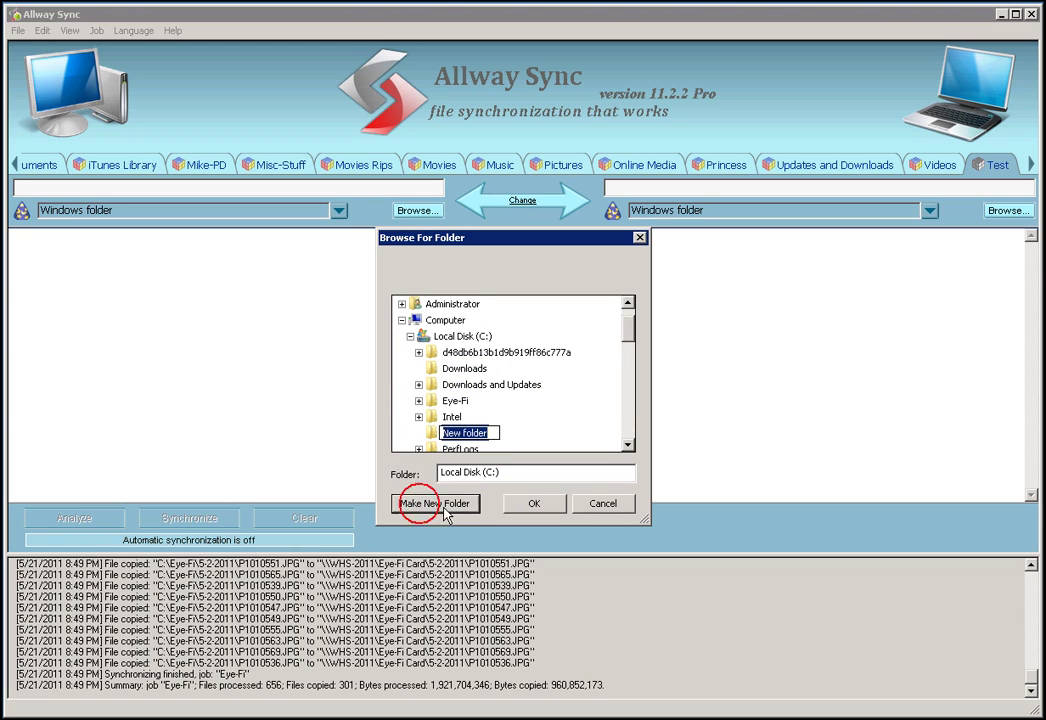
type("Test")
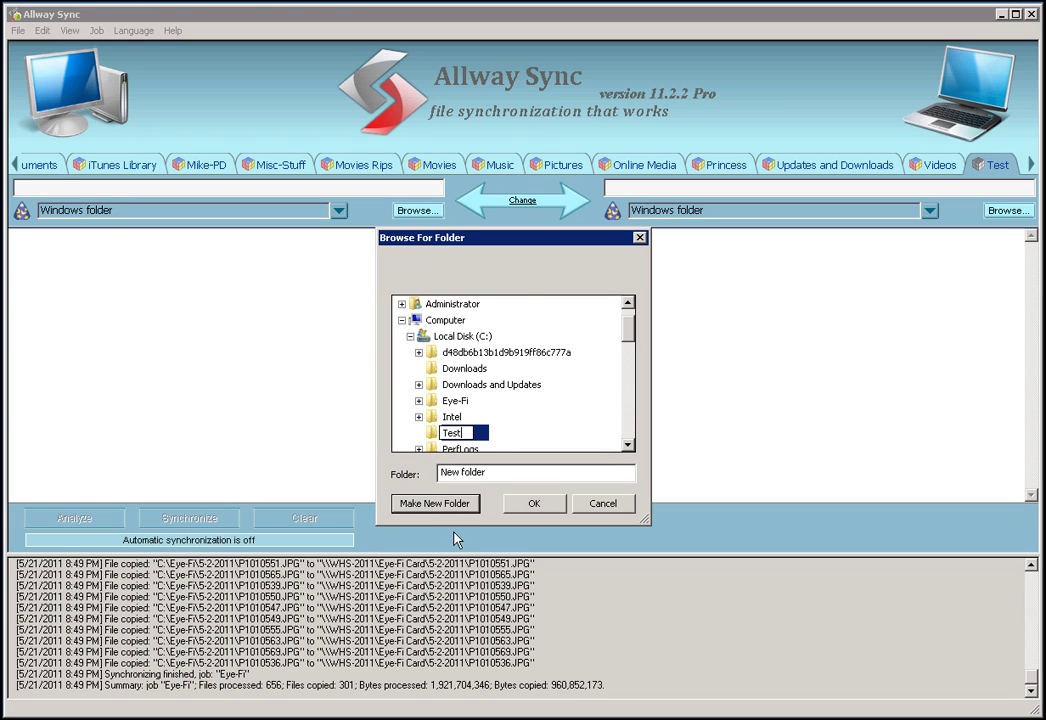
key("Return")
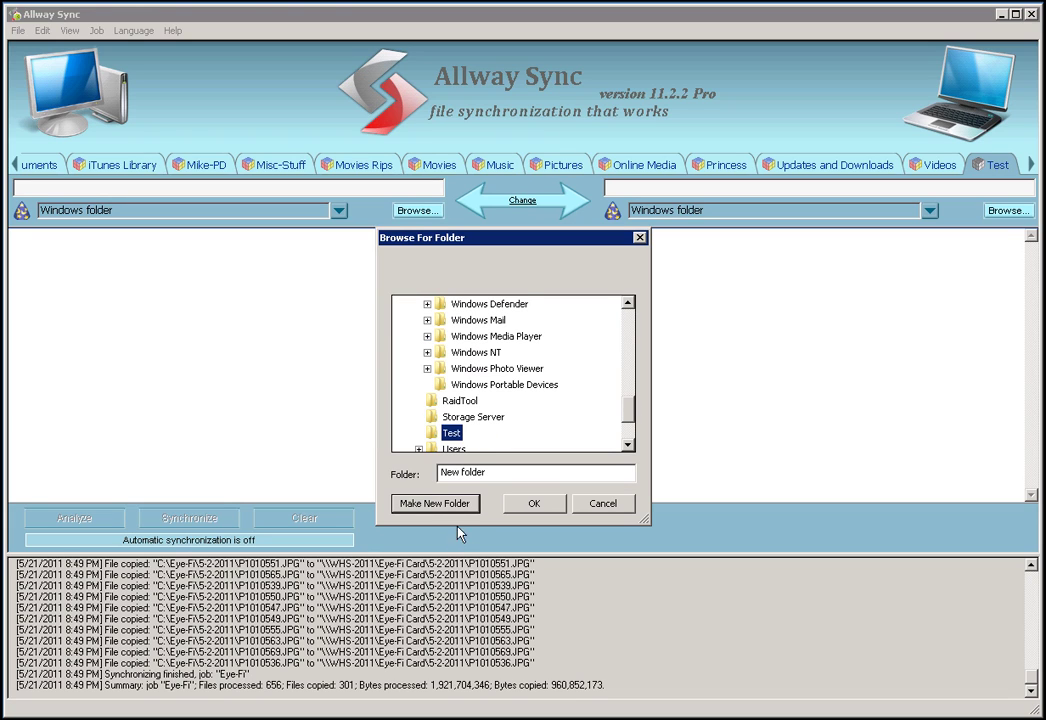
left_click(530, 503)
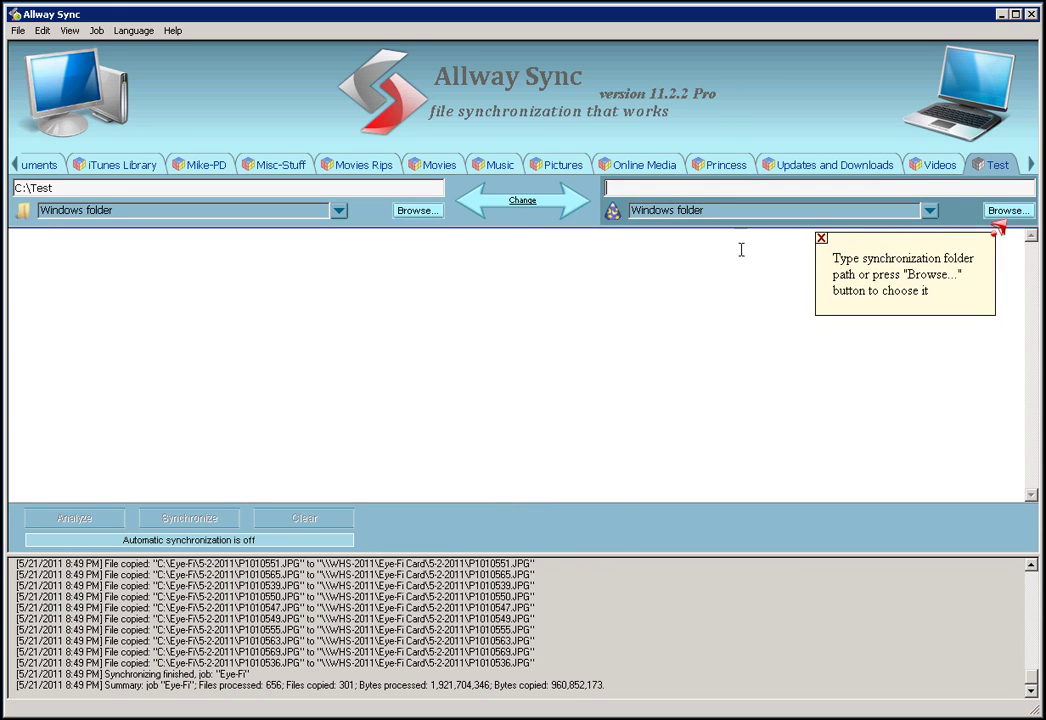
Set the job's second synchronization folder to the Eye-Fi Card share on the network computer WHS-2011.
left_click(1010, 213)
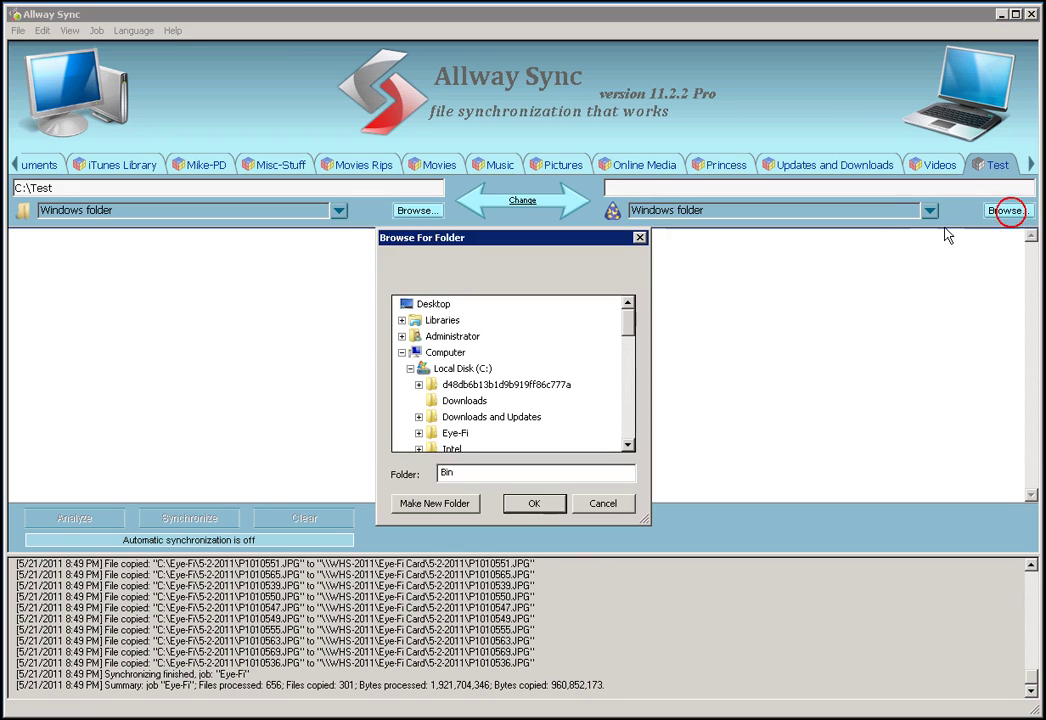
left_click_drag(627, 333, 627, 435)
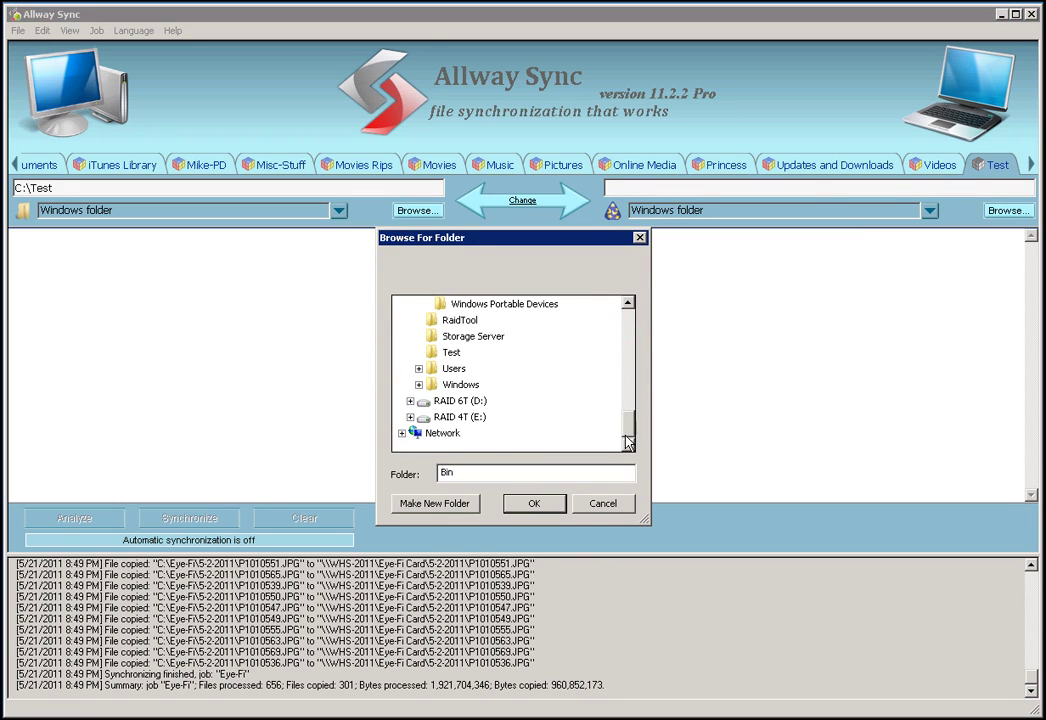
left_click(401, 433)
double_click(440, 433)
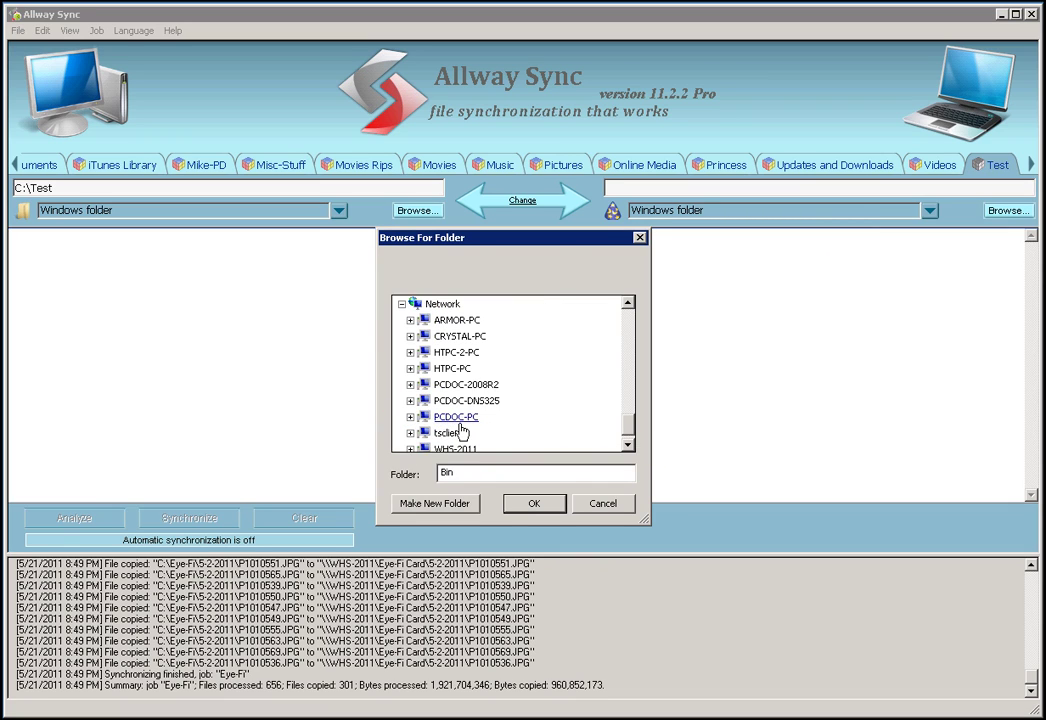
left_click(447, 436)
double_click(450, 433)
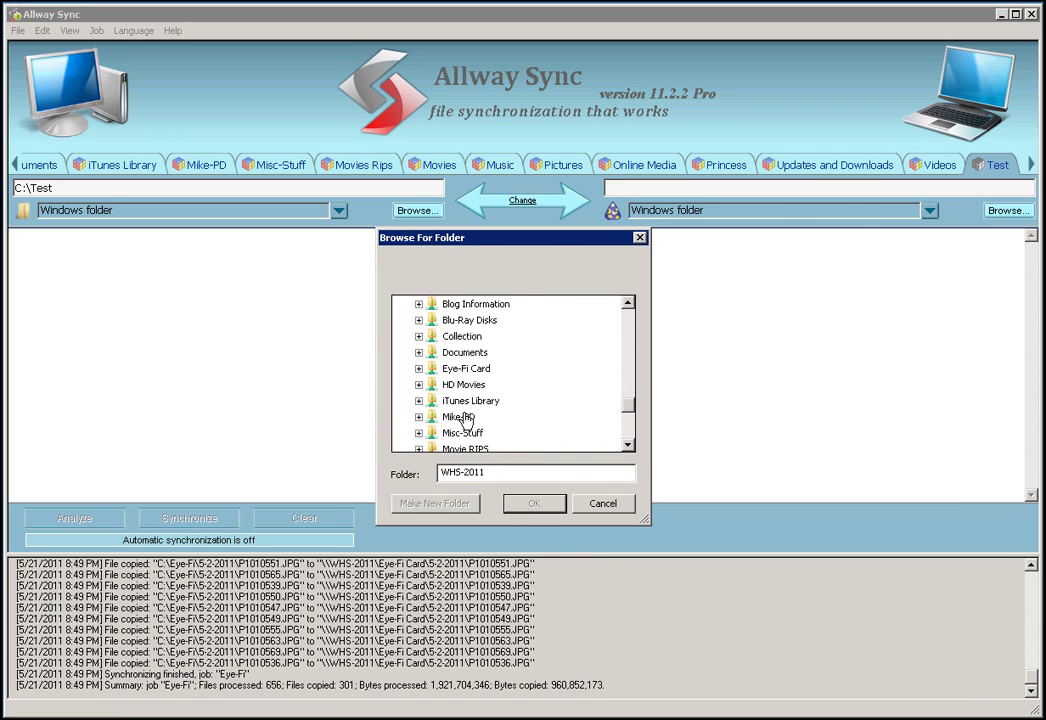
double_click(472, 368)
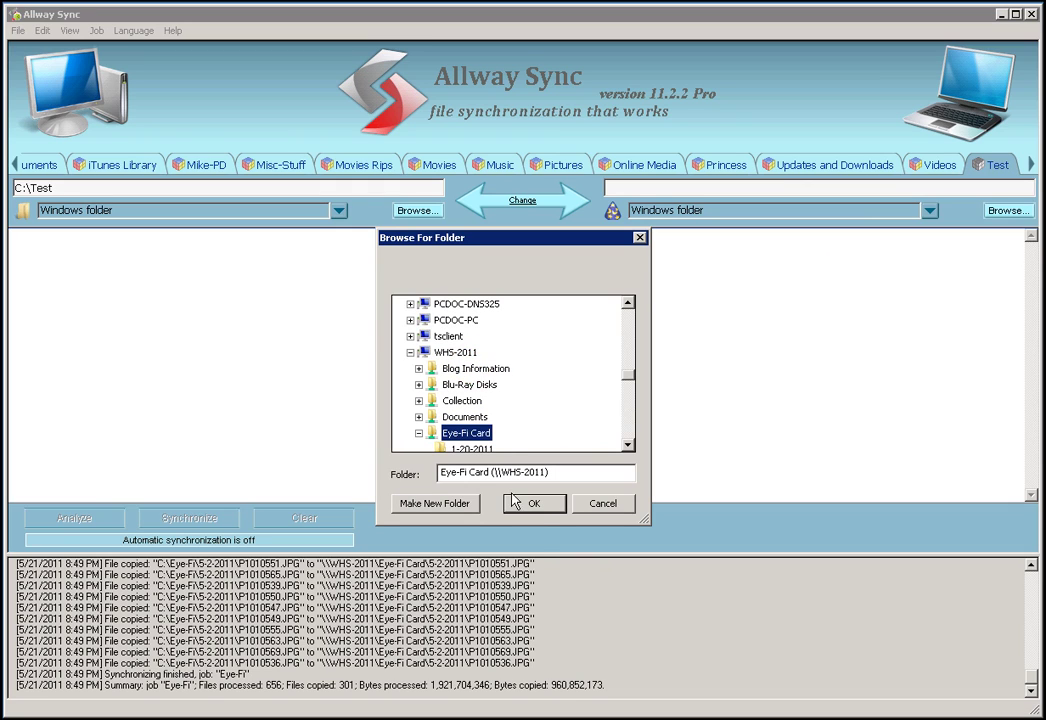
left_click(548, 504)
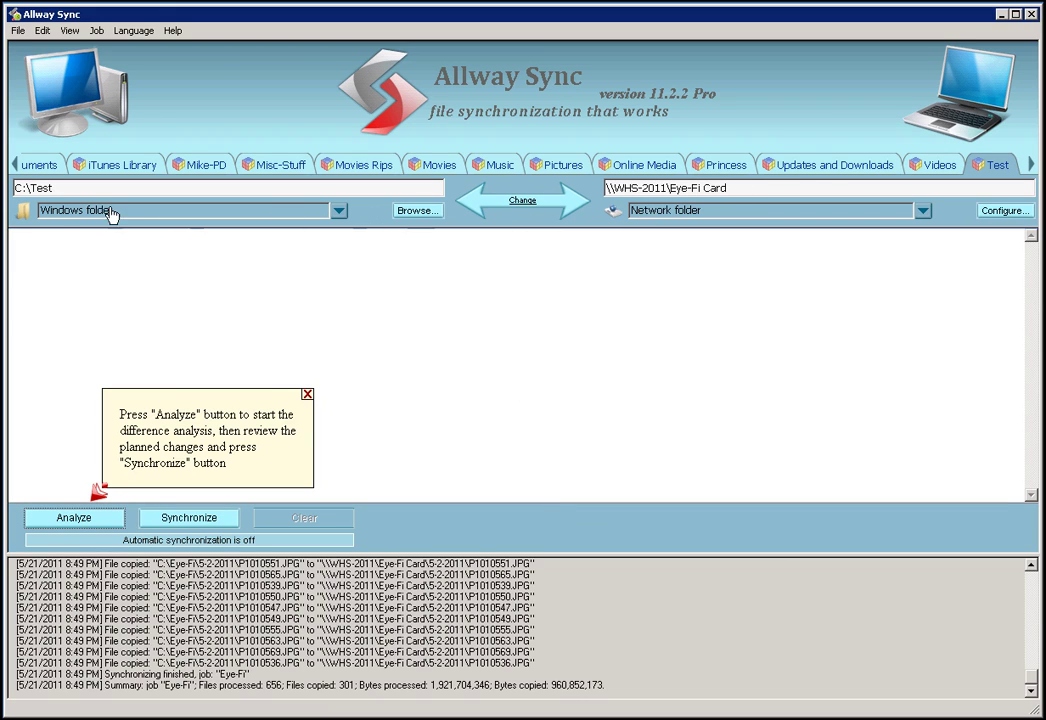
left_click(526, 208)
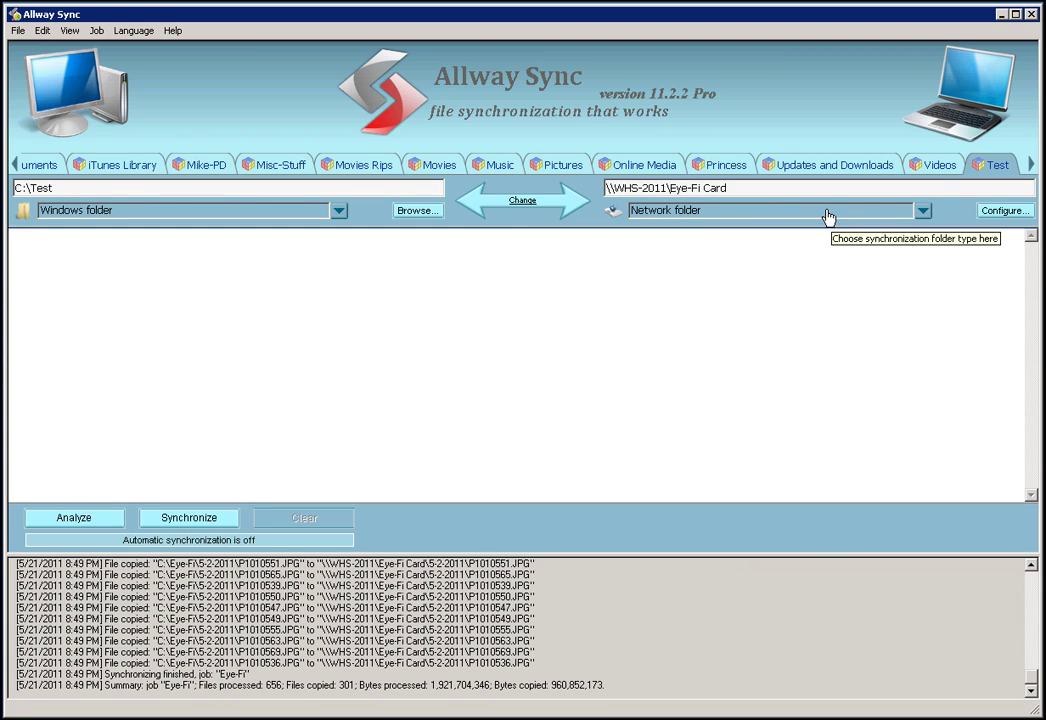
Examine the Test job's properties: synchronization rules, automatic synchronization conditions, inclusion and exclusion filters, file versioning policy and error handling.
right_click(995, 173)
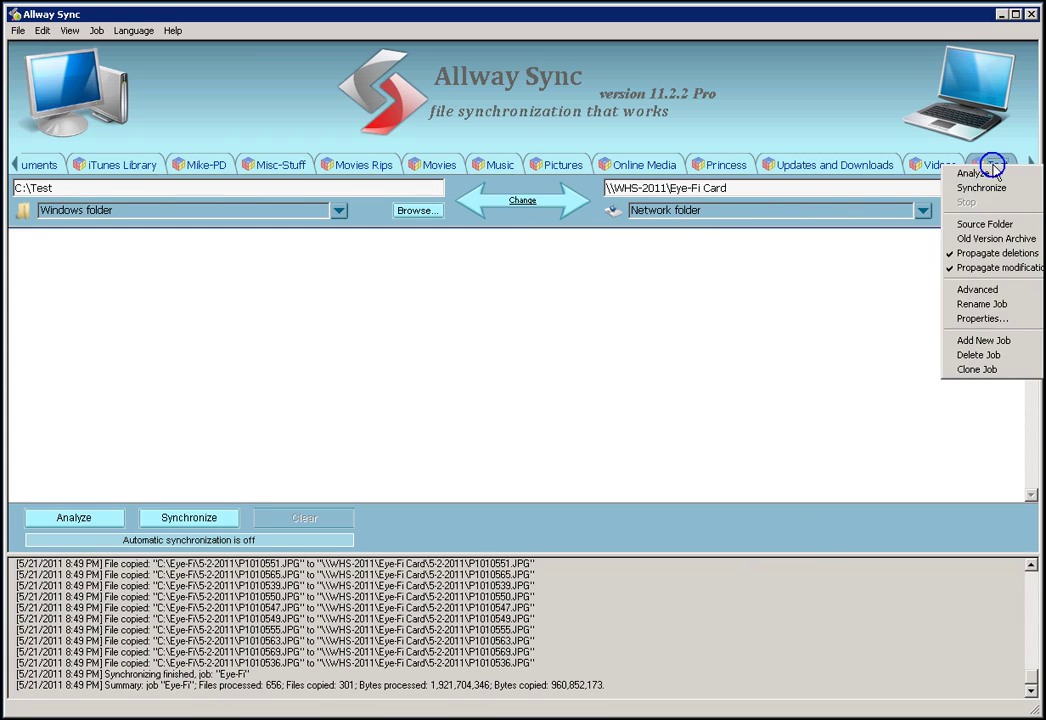
left_click(983, 318)
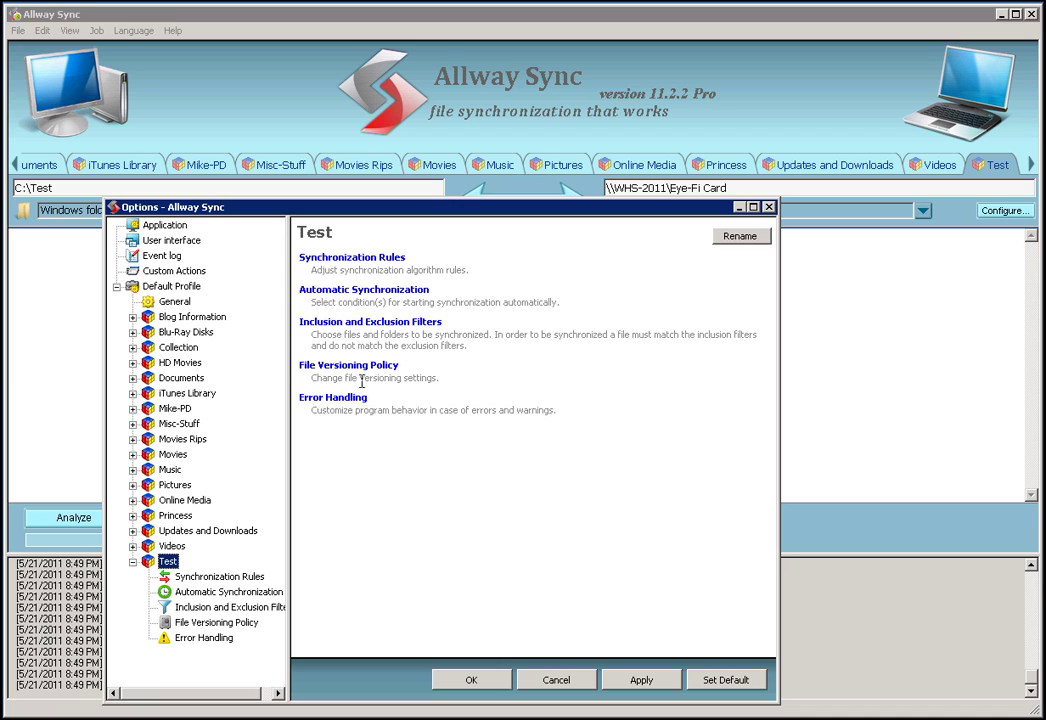
left_click(200, 576)
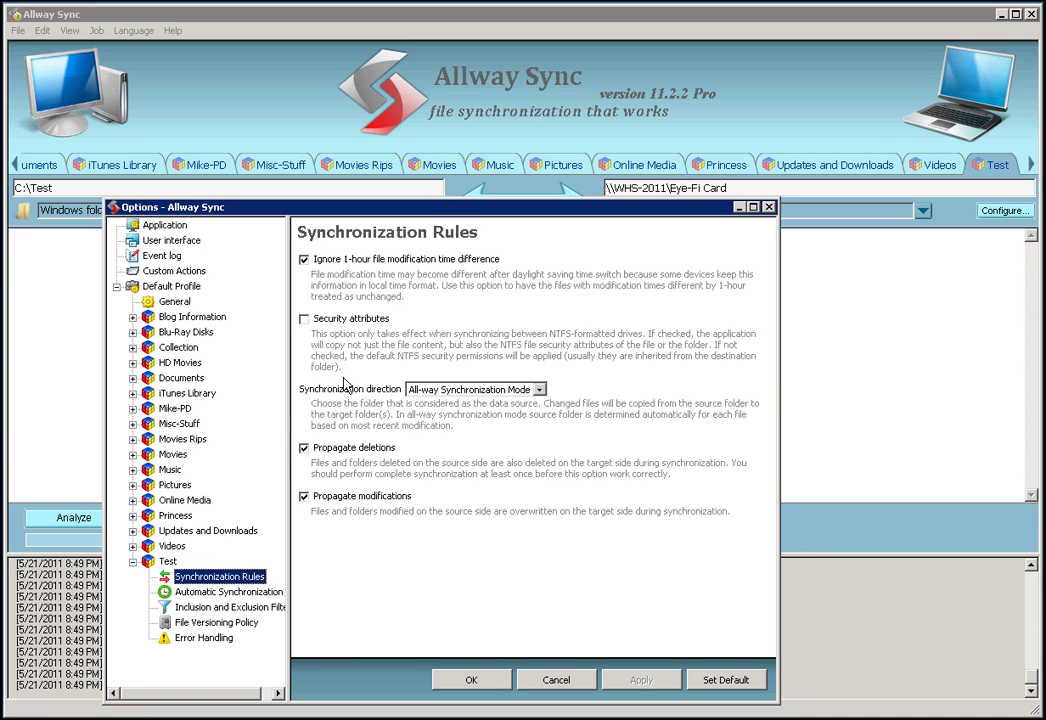
left_click(266, 596)
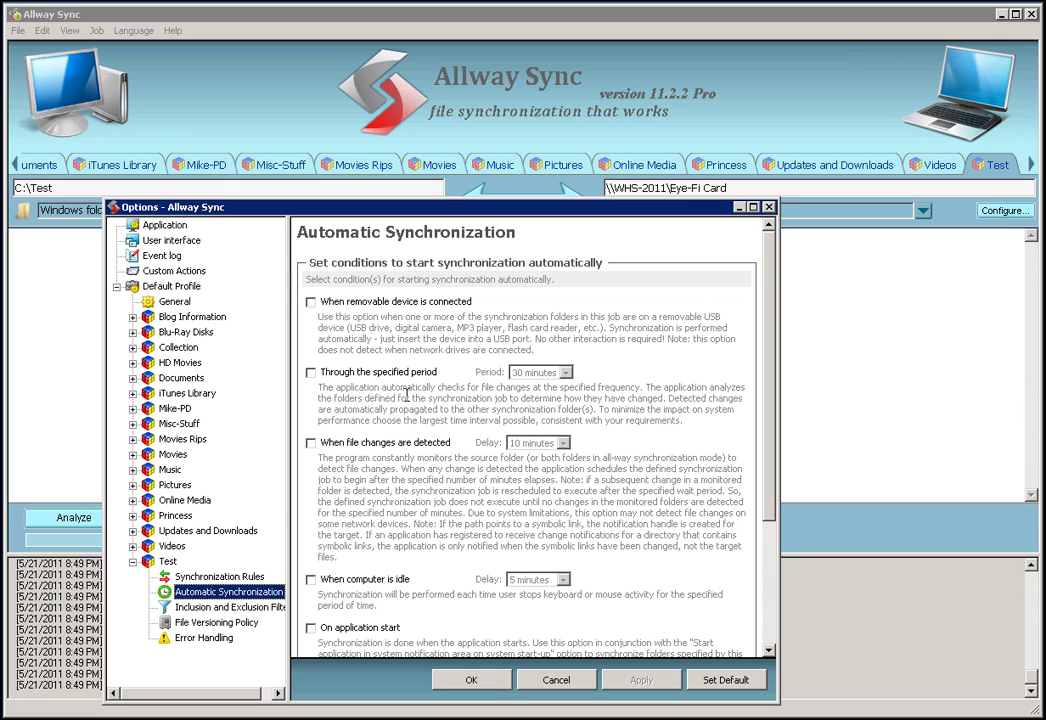
left_click_drag(768, 420, 768, 461)
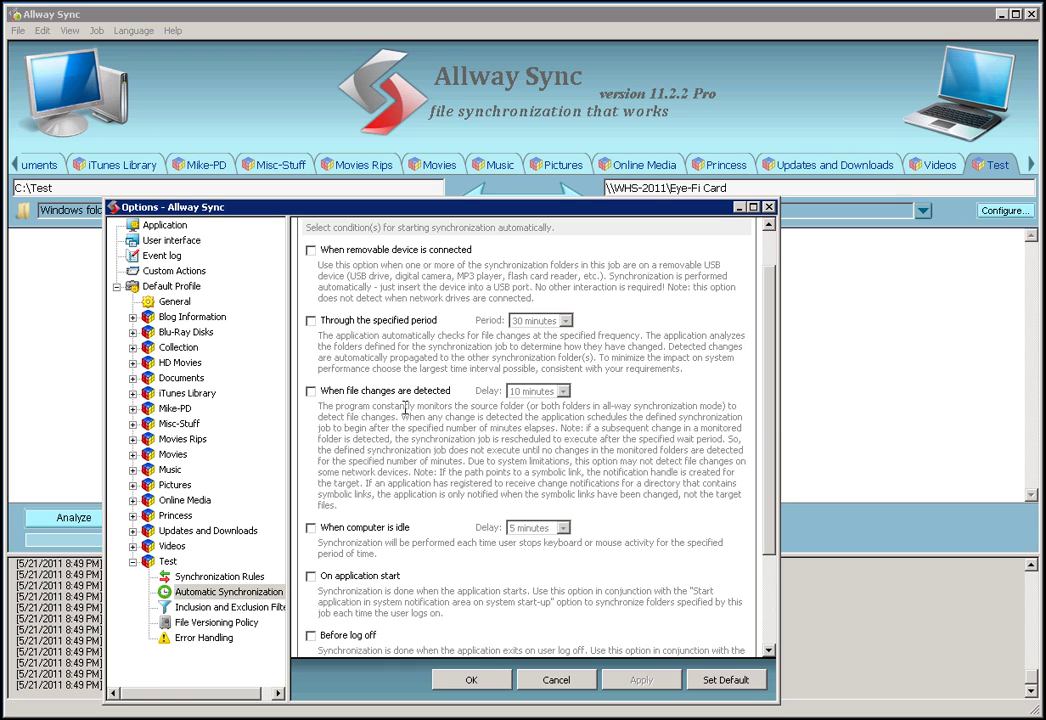
left_click_drag(771, 453, 776, 553)
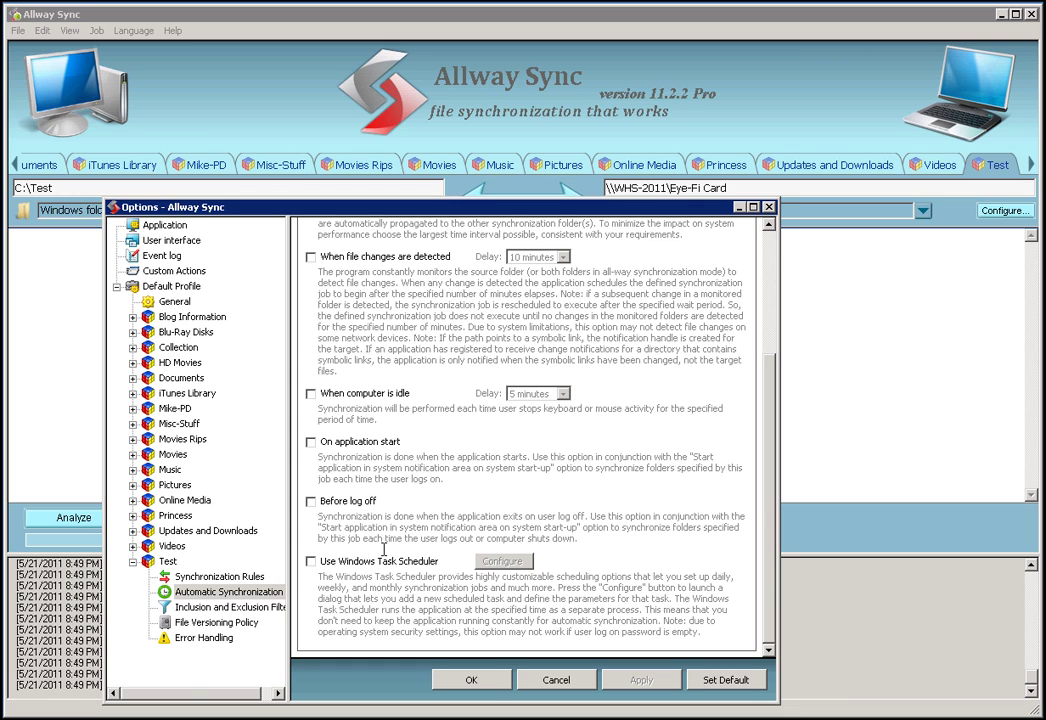
left_click(208, 607)
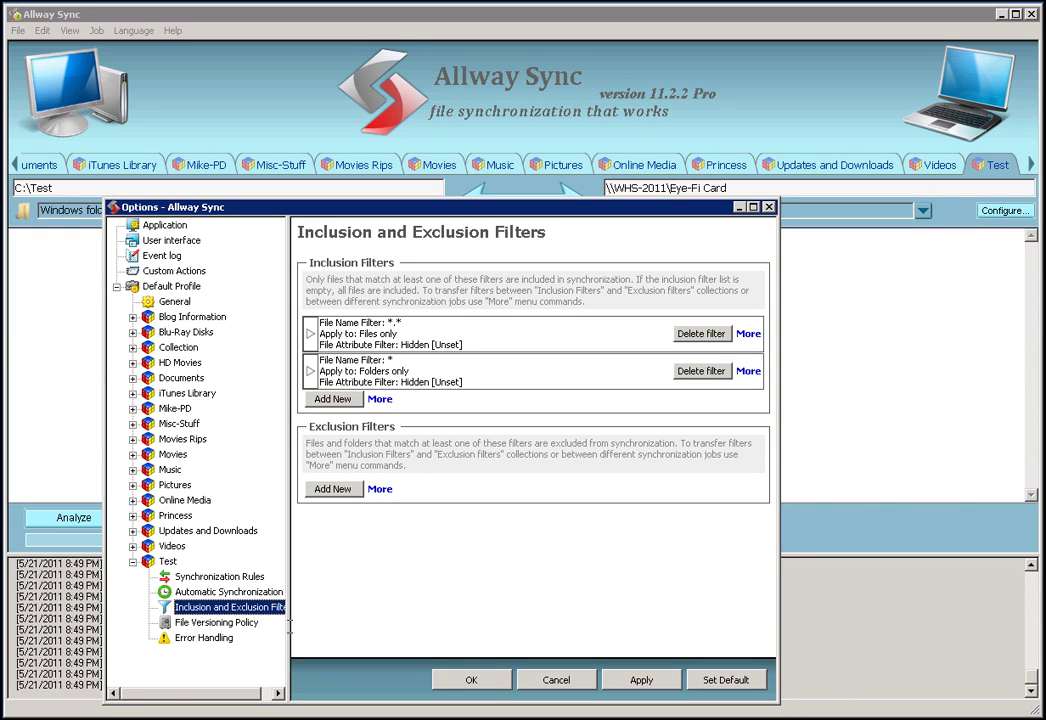
left_click(226, 623)
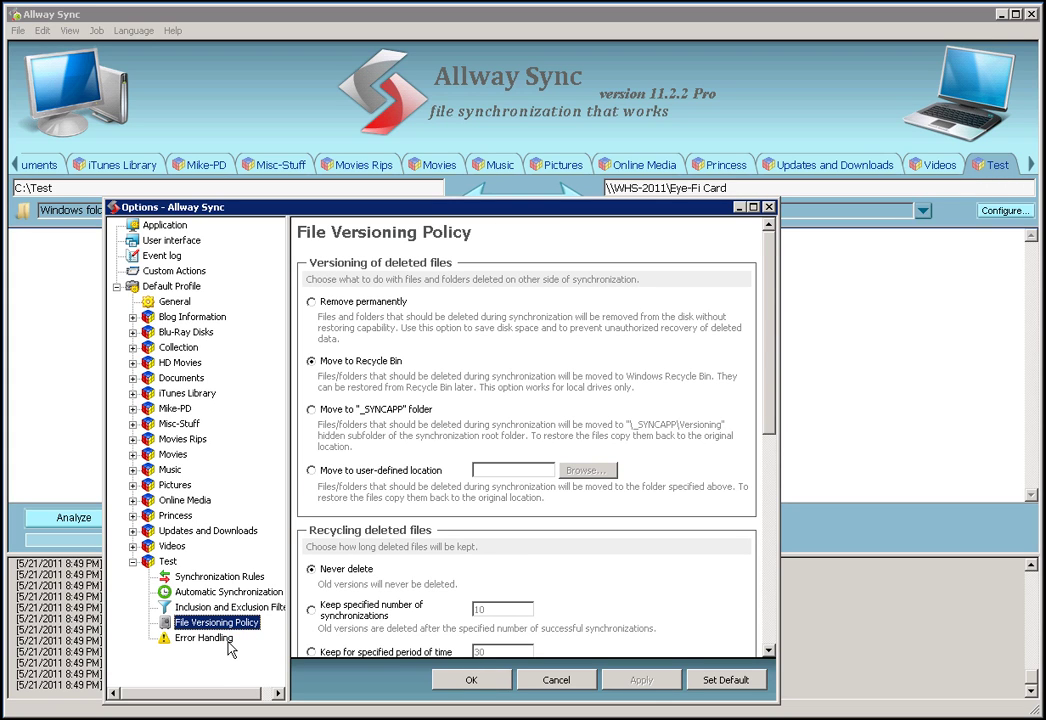
left_click(216, 643)
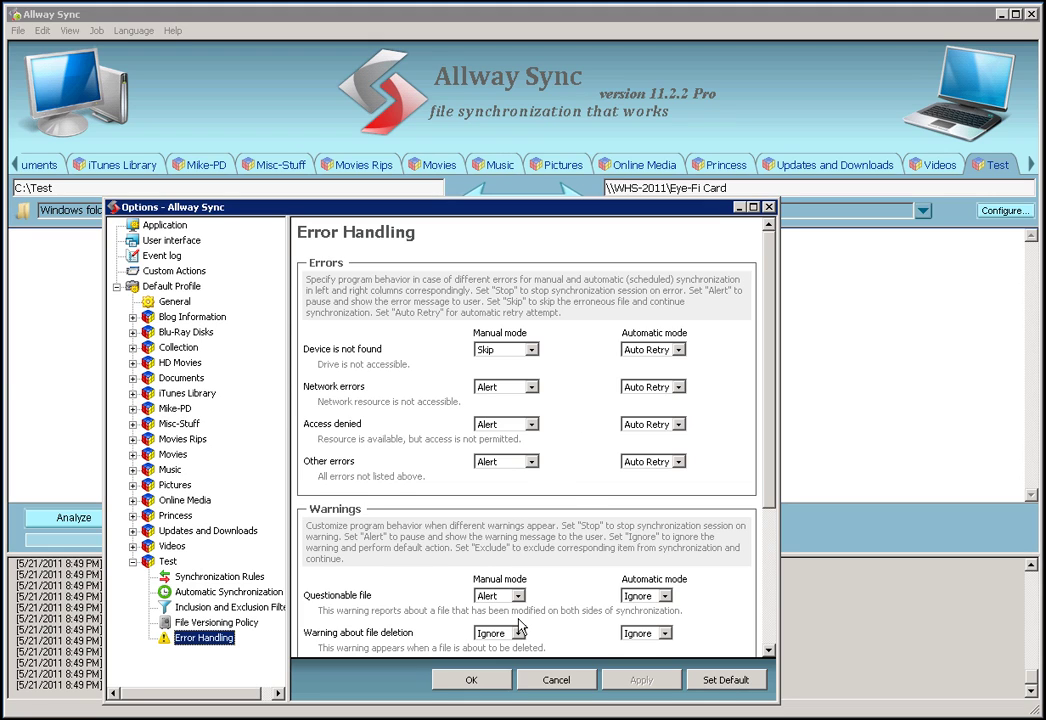
left_click(466, 679)
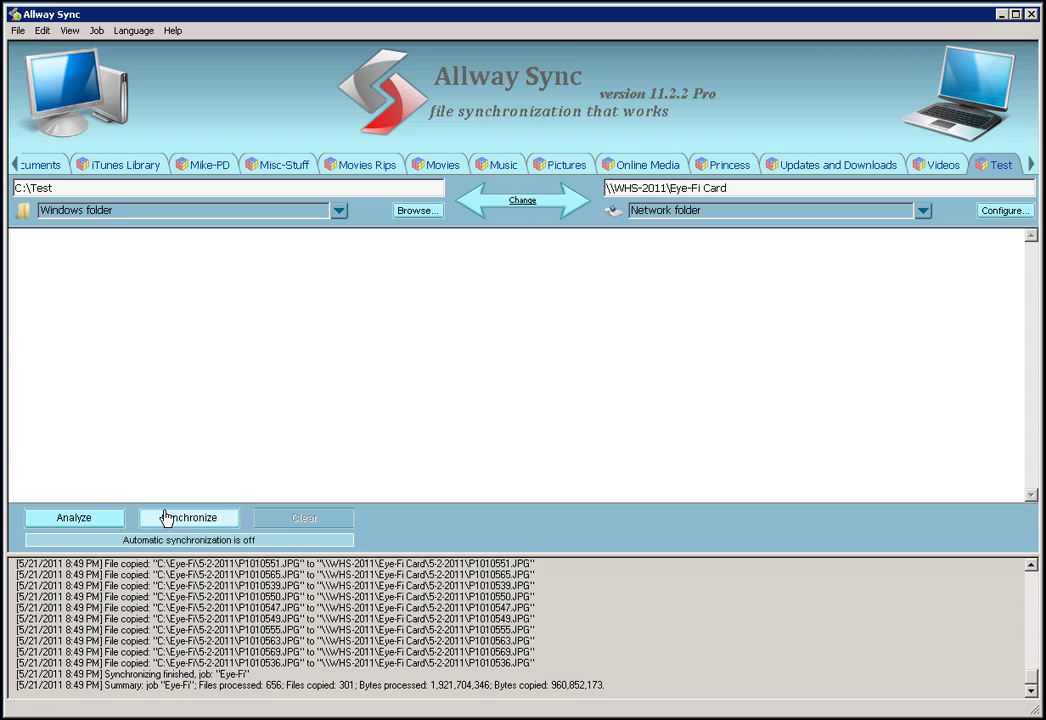
Analyze the differences between the Test job's two folders and ignore the warning about substantial folder differences.
left_click(104, 522)
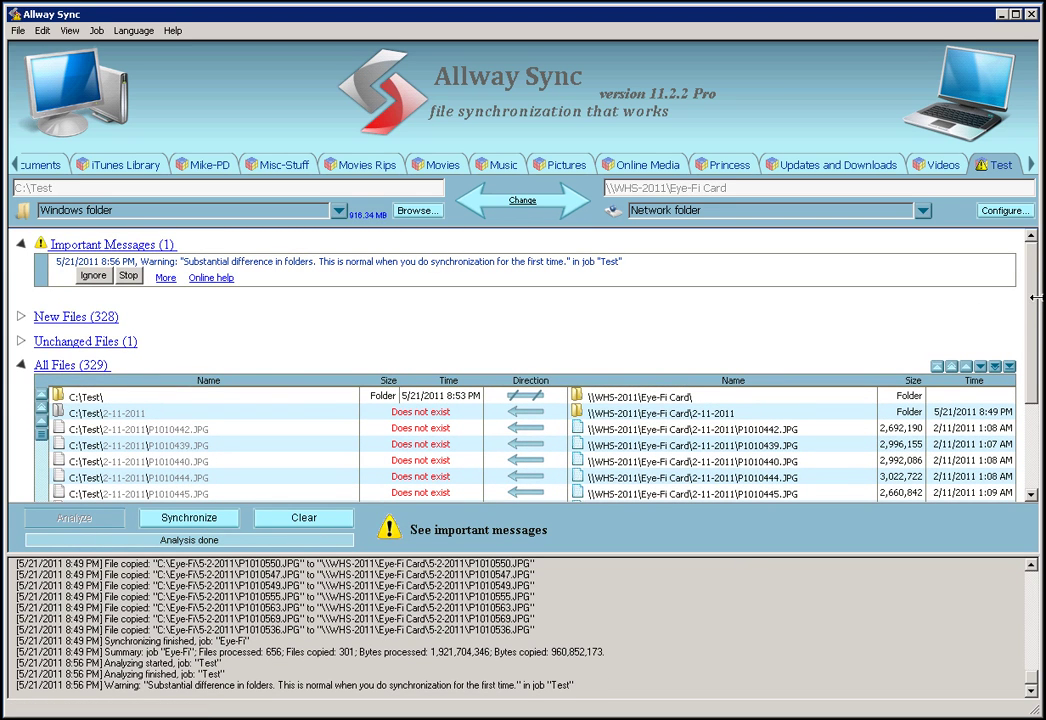
left_click_drag(1036, 297, 1036, 396)
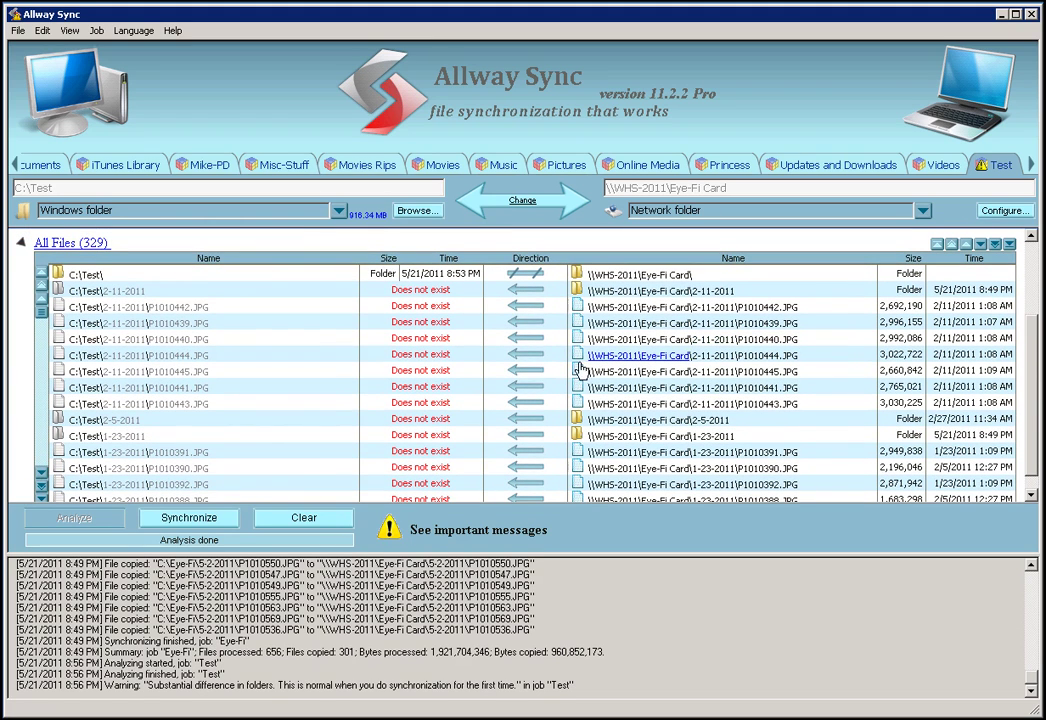
mouse_move(436, 363)
left_click(1030, 355)
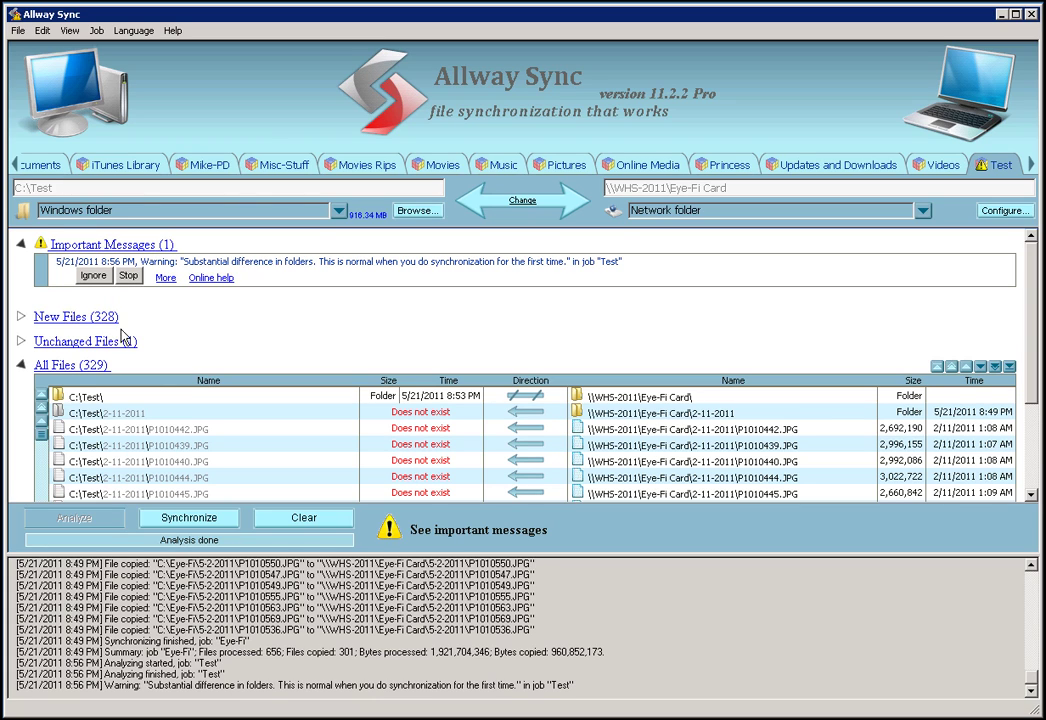
left_click(91, 276)
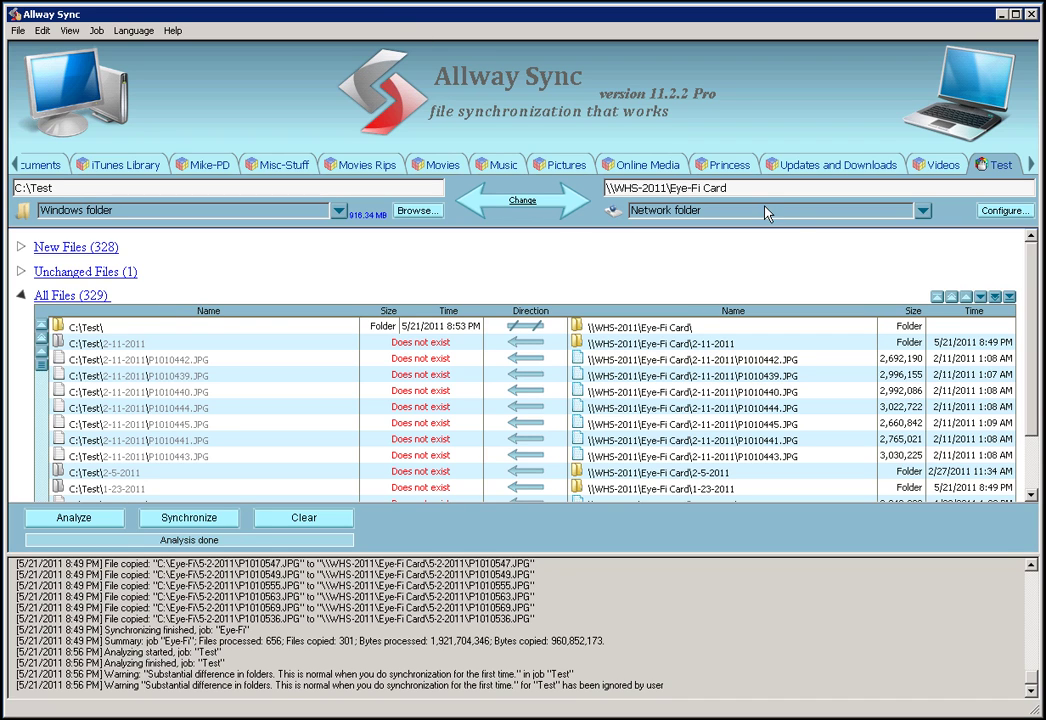
Review the planned copies in the All Files list and start synchronizing the Test job.
left_click_drag(1035, 335, 1035, 365)
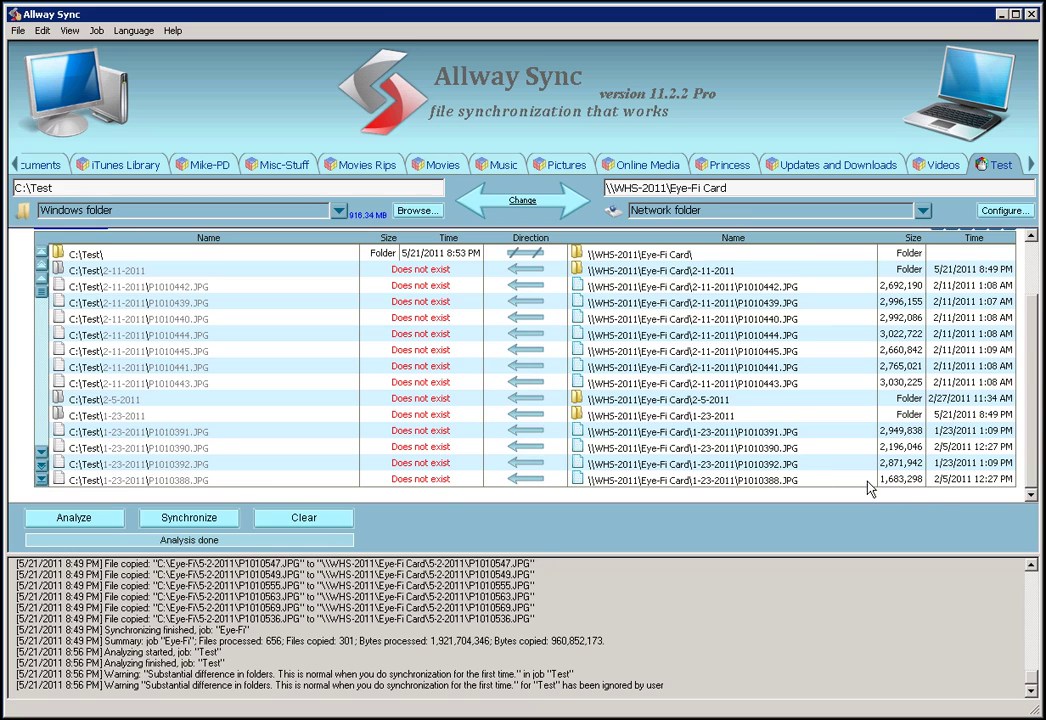
scroll(240, 380, "up", 2)
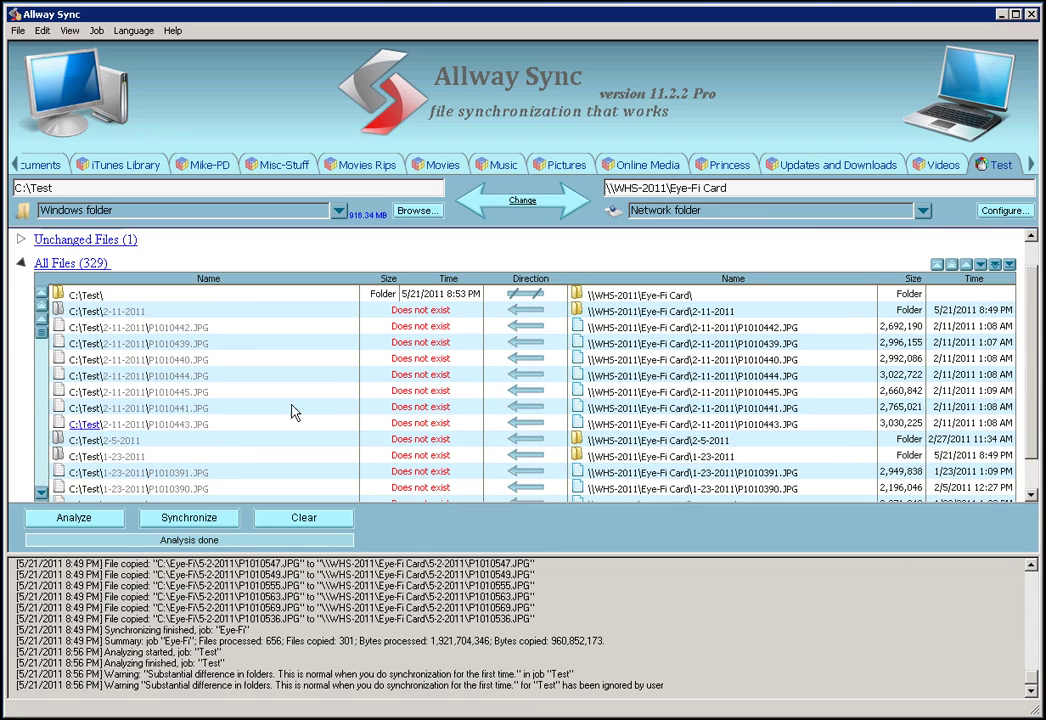
left_click(20, 262)
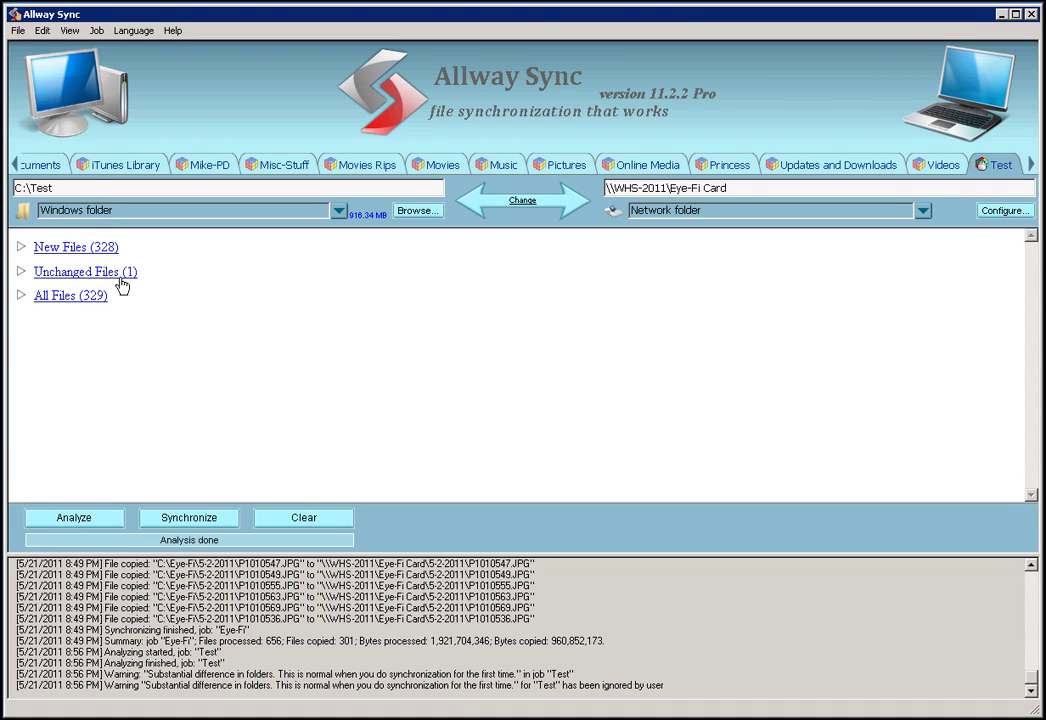
left_click(20, 296)
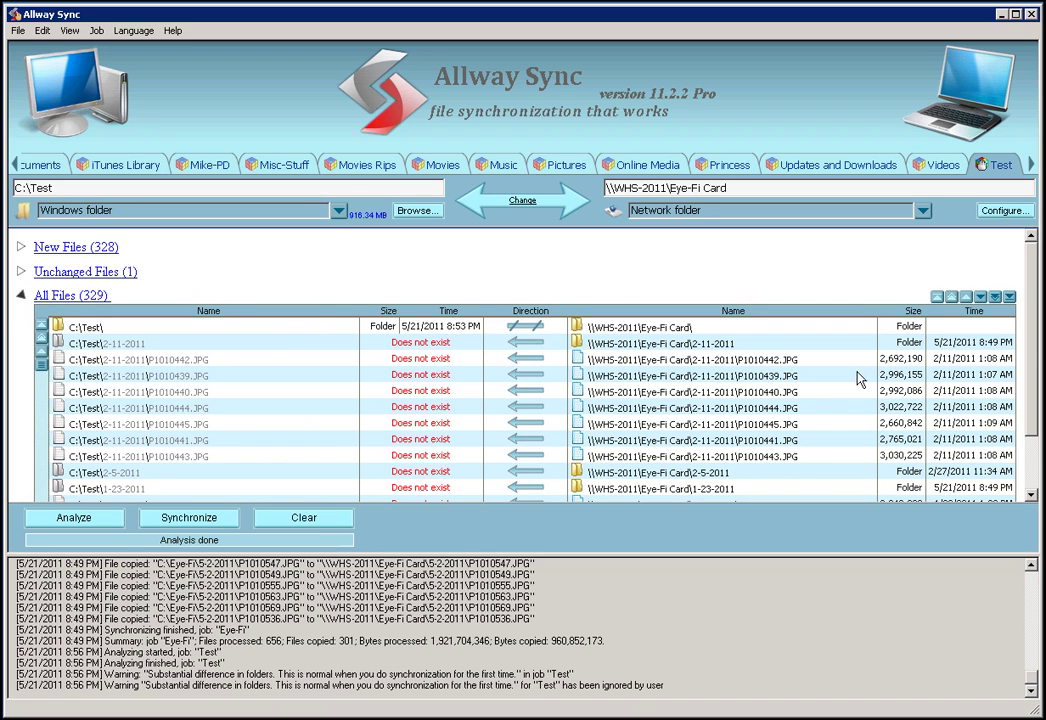
left_click(182, 528)
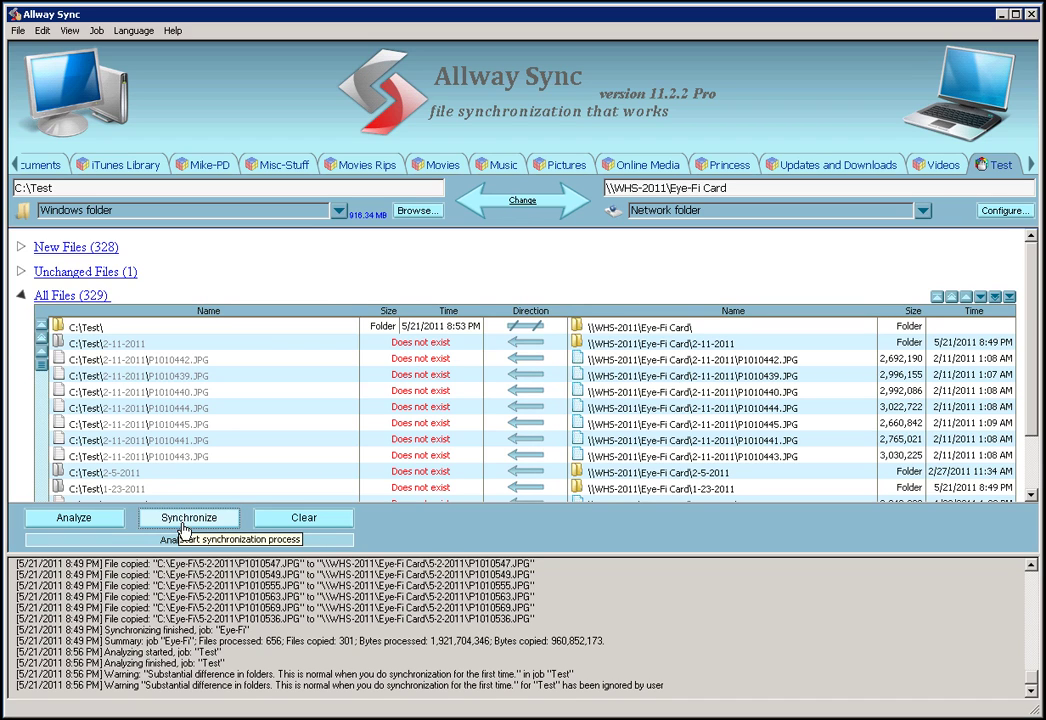
left_click(465, 538)
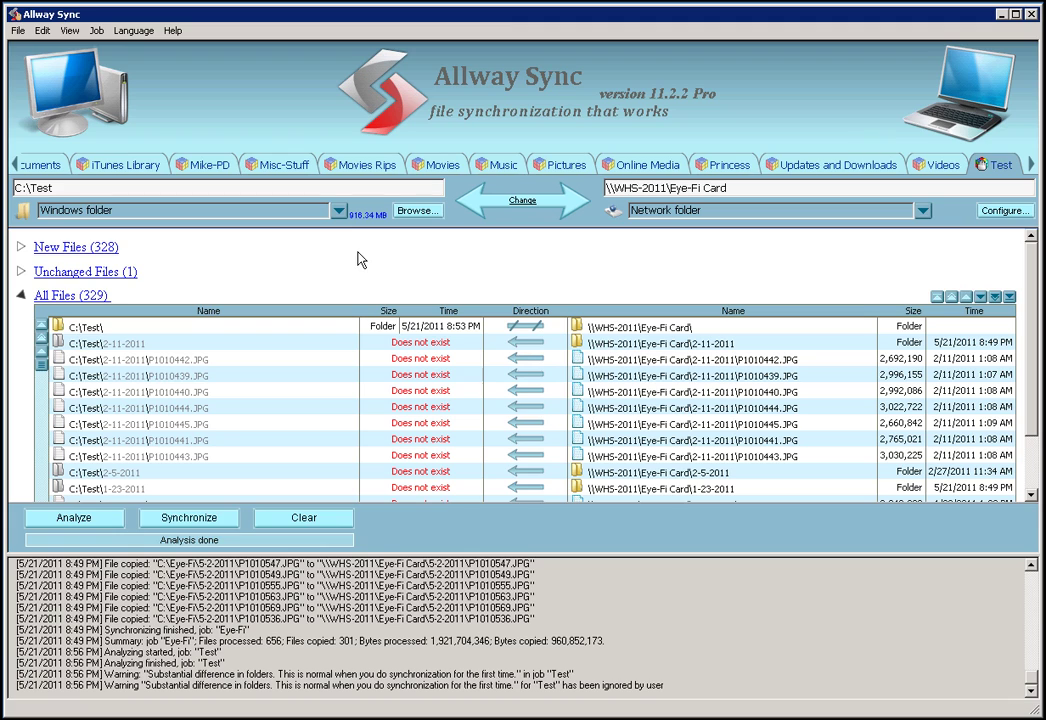
left_click(210, 518)
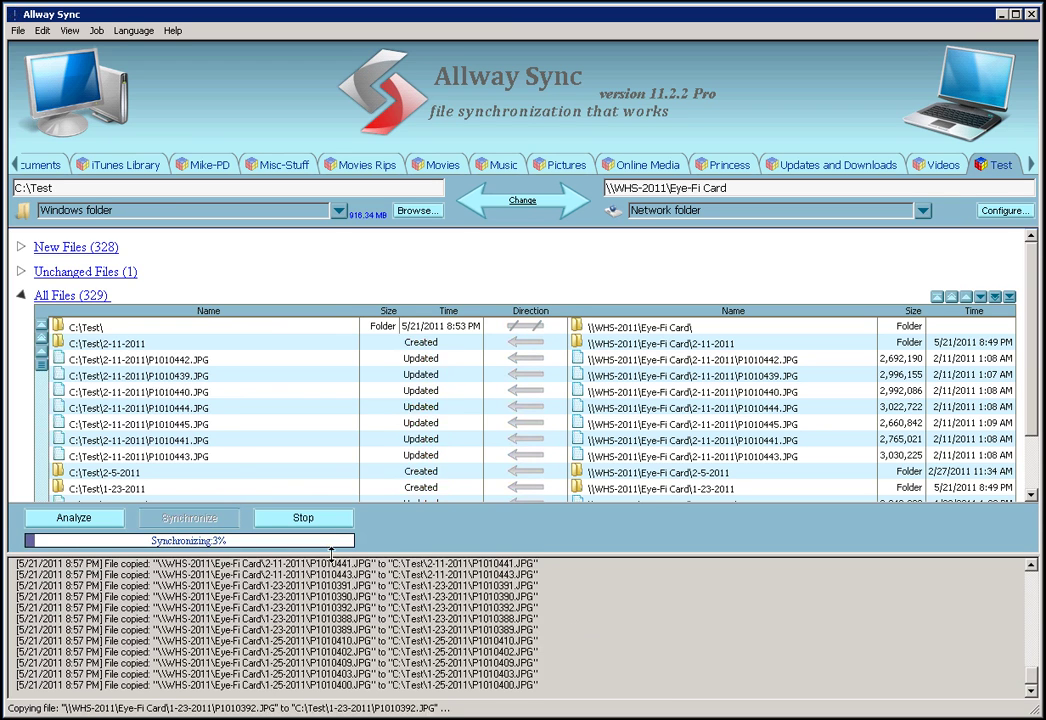